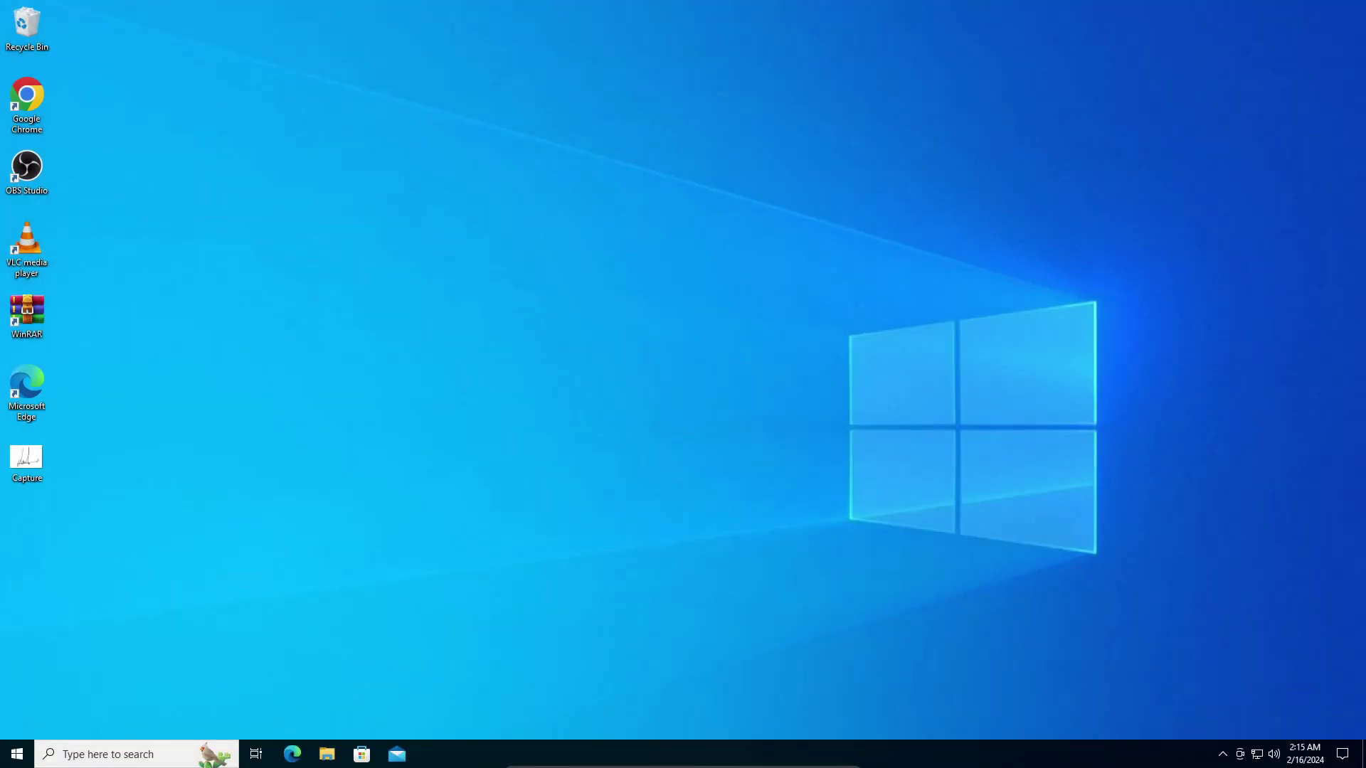
- Refresh the desktop several times from its right-click menu
right_click(976, 269)
left_click(1047, 302)
right_click(557, 212)
left_click(617, 250)
right_click(613, 245)
left_click(673, 280)
right_click(637, 261)
left_click(674, 304)
right_click(688, 299)
left_click(726, 341)
right_click(735, 338)
left_click(781, 379)
right_click(734, 322)
left_click(769, 366)
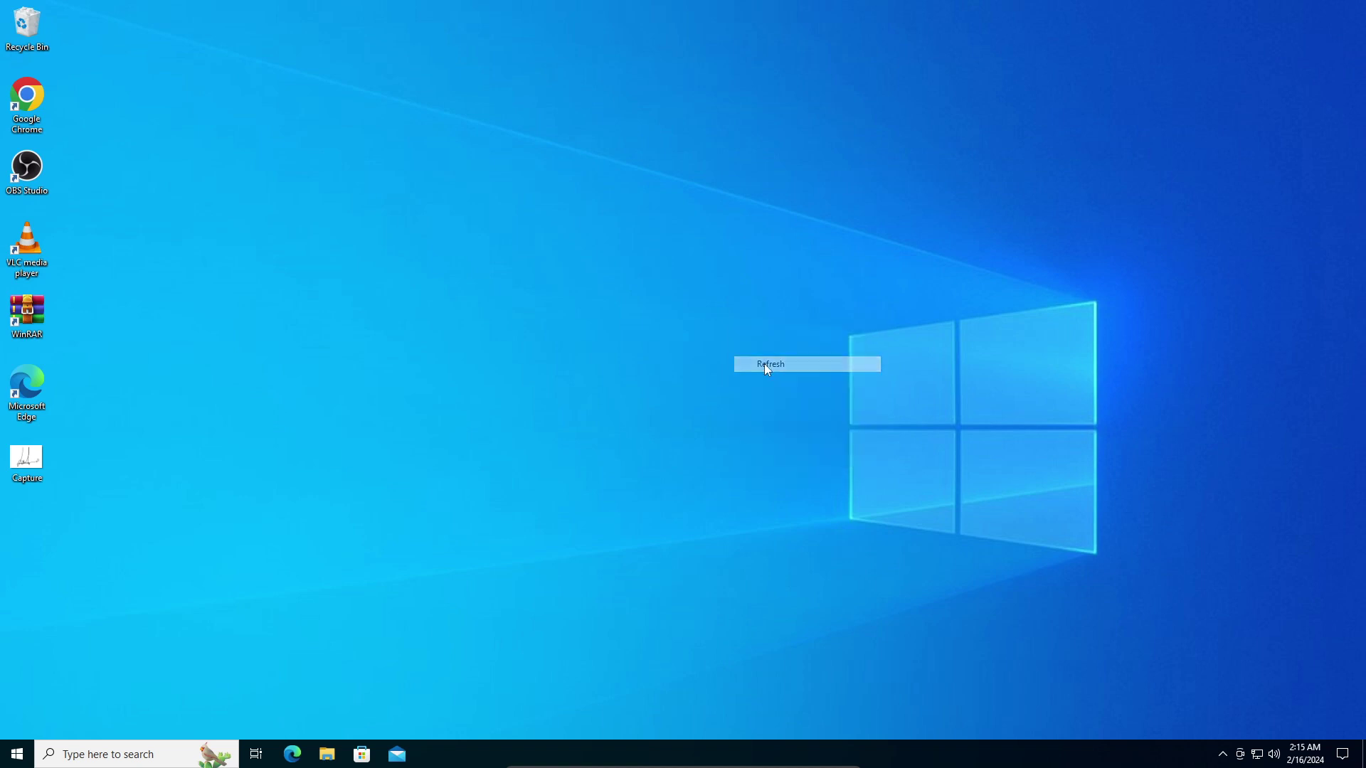
- Refresh the desktop once more, then launch Services from the taskbar search
right_click(764, 363)
left_click(801, 406)
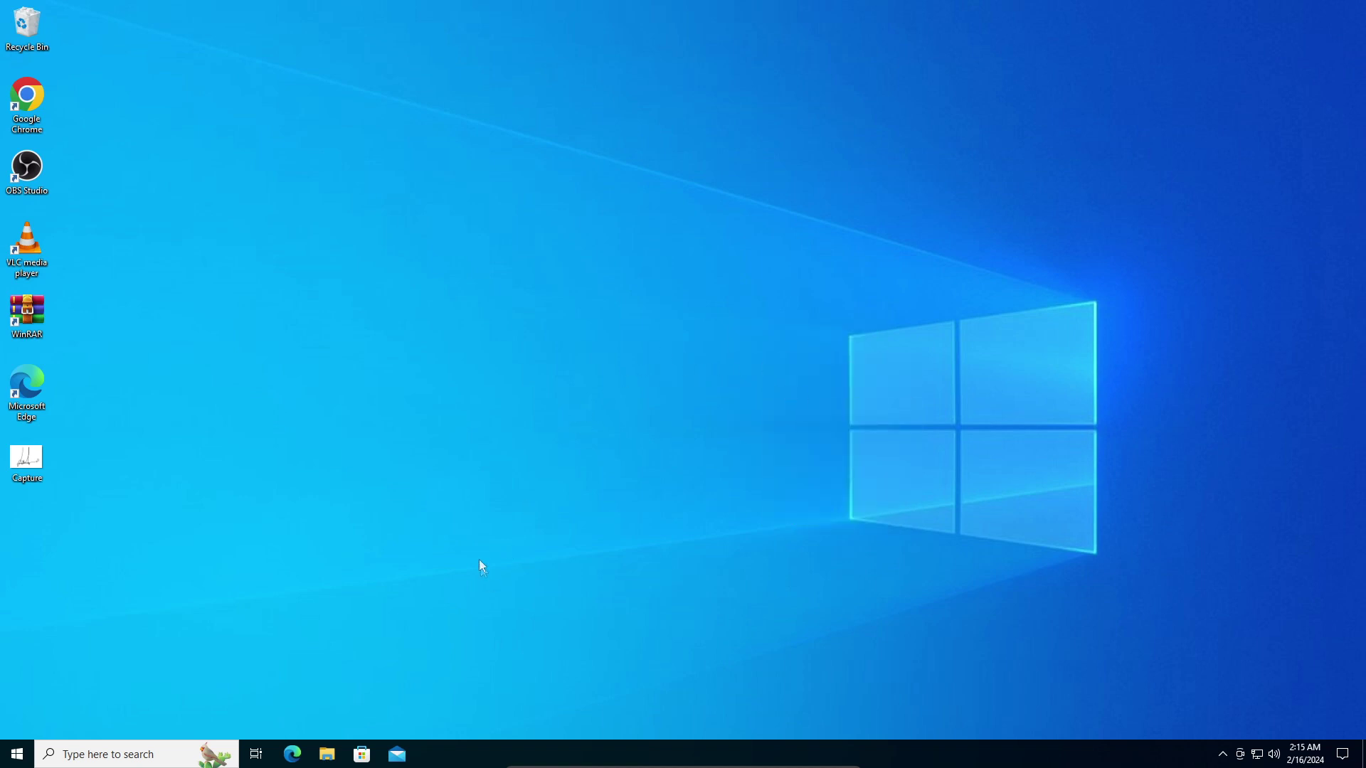
left_click(169, 754)
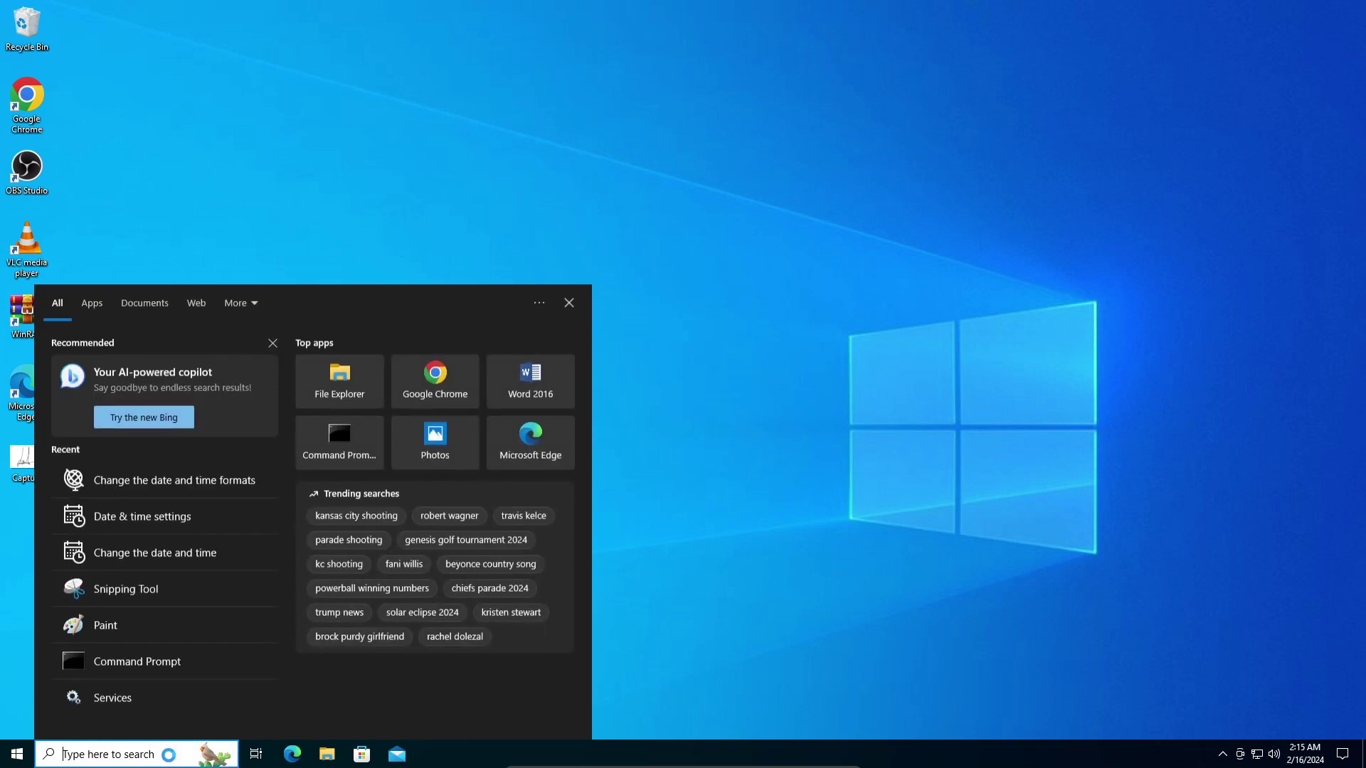
type("services")
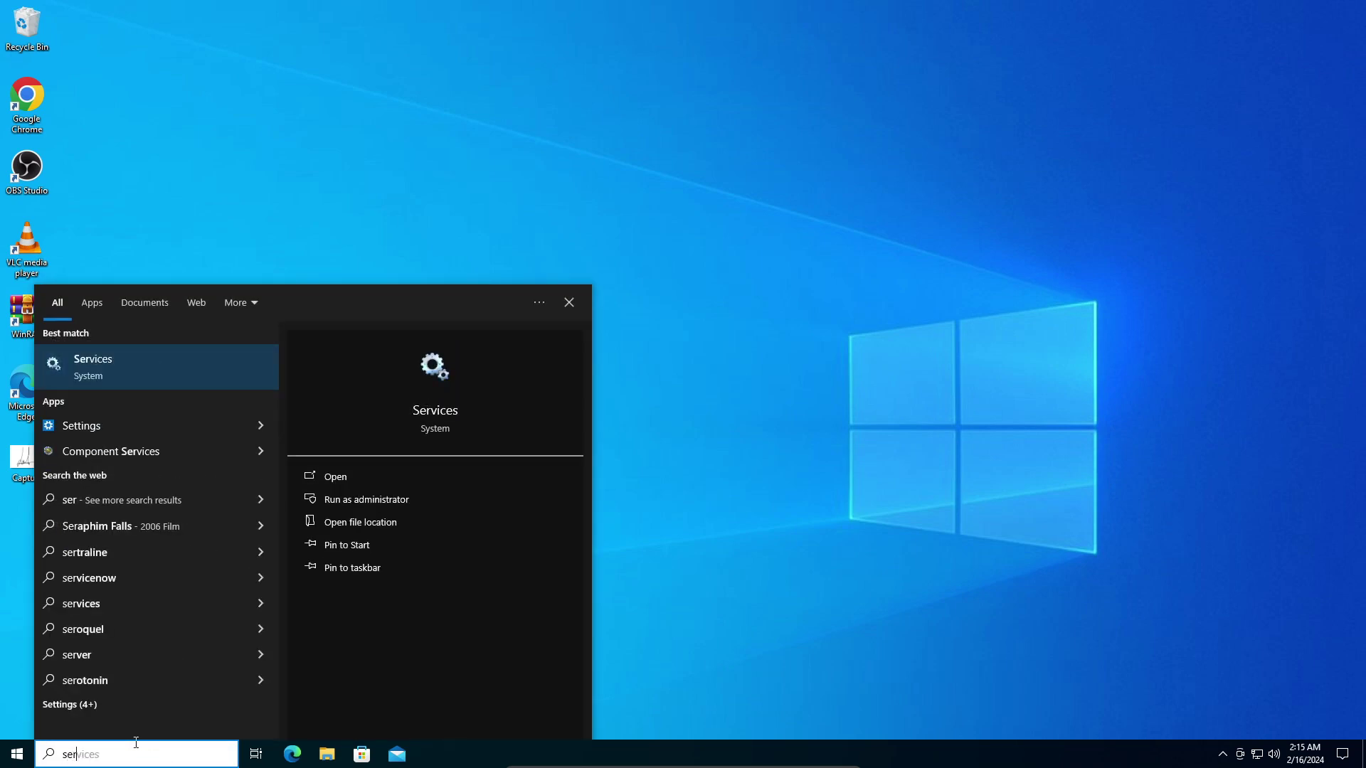
key("Return")
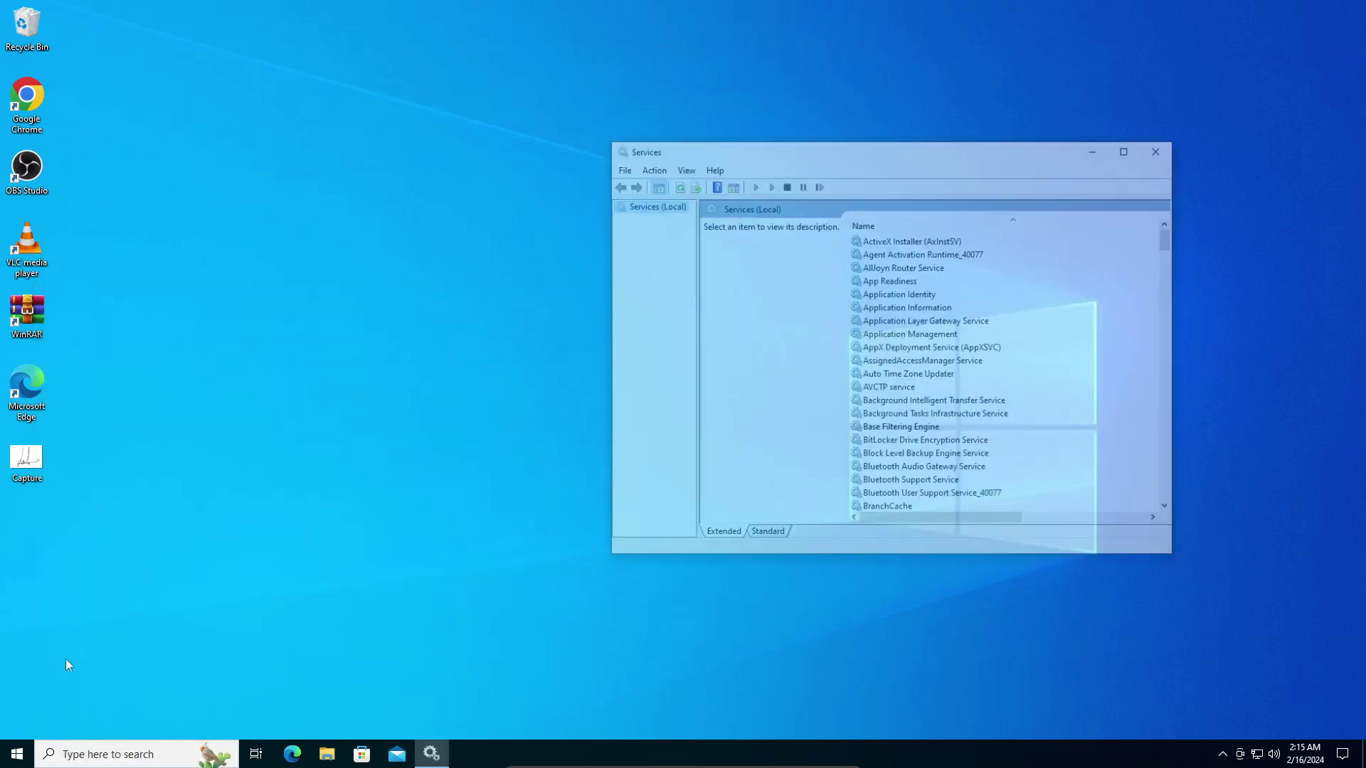
mouse_move(1171, 242)
left_mouse_down()
mouse_move(1170, 454)
mouse_move(1153, 497)
left_mouse_up()
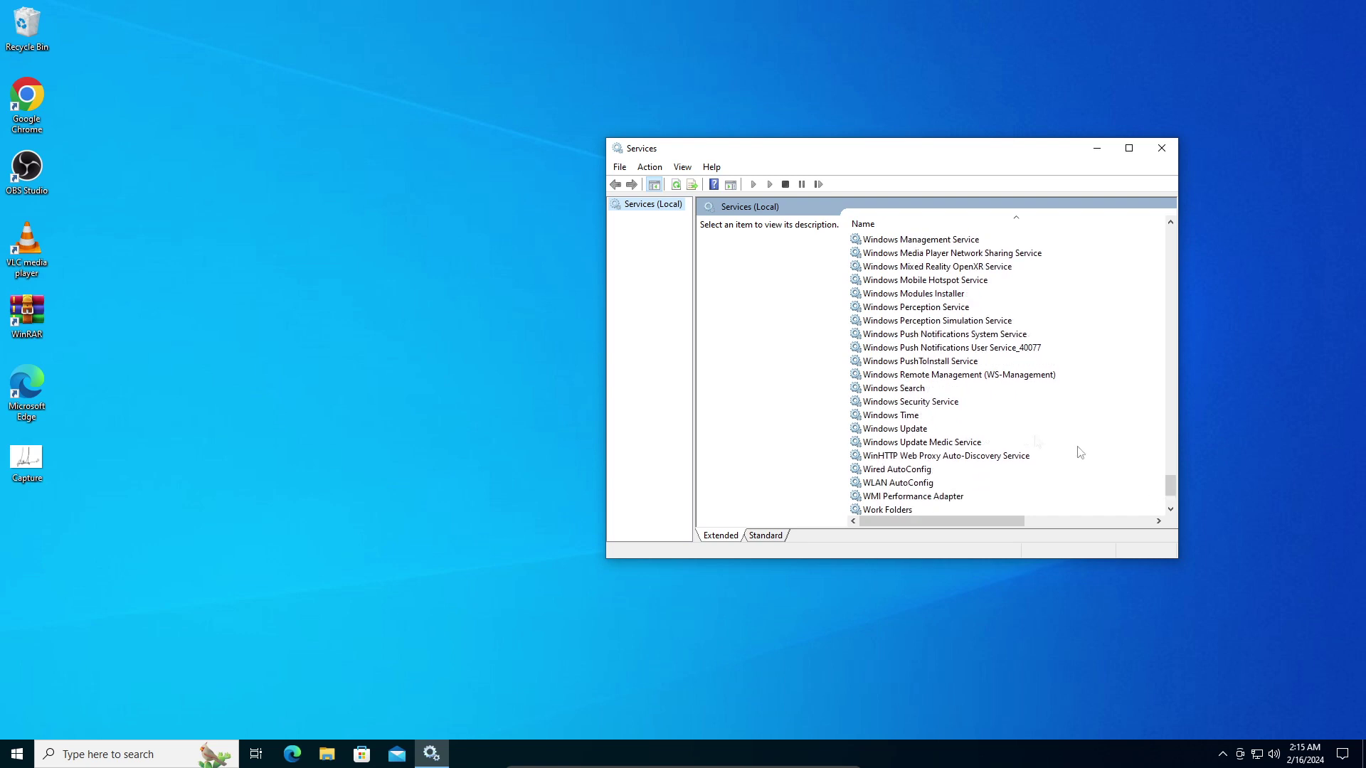
- Set the Windows Update service's startup type to Disabled and apply it
double_click(902, 428)
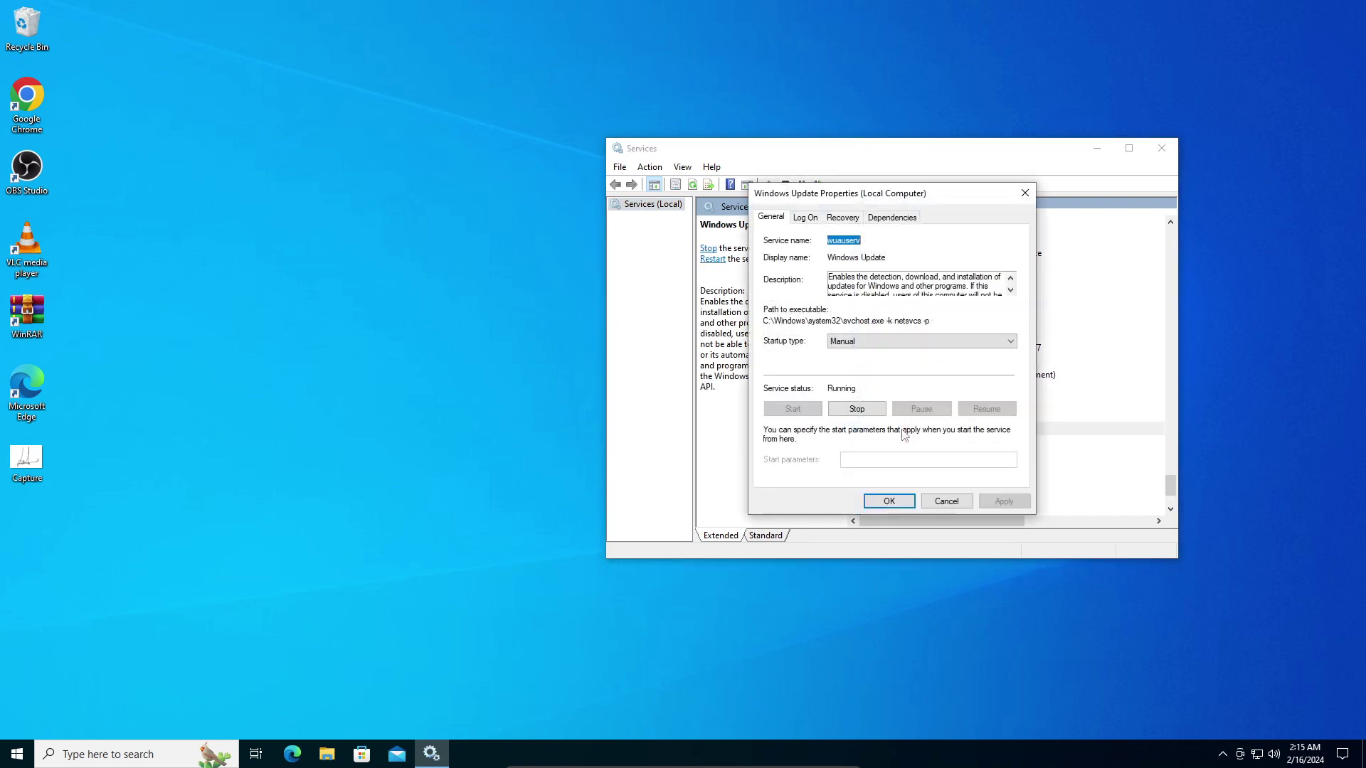
left_click(920, 341)
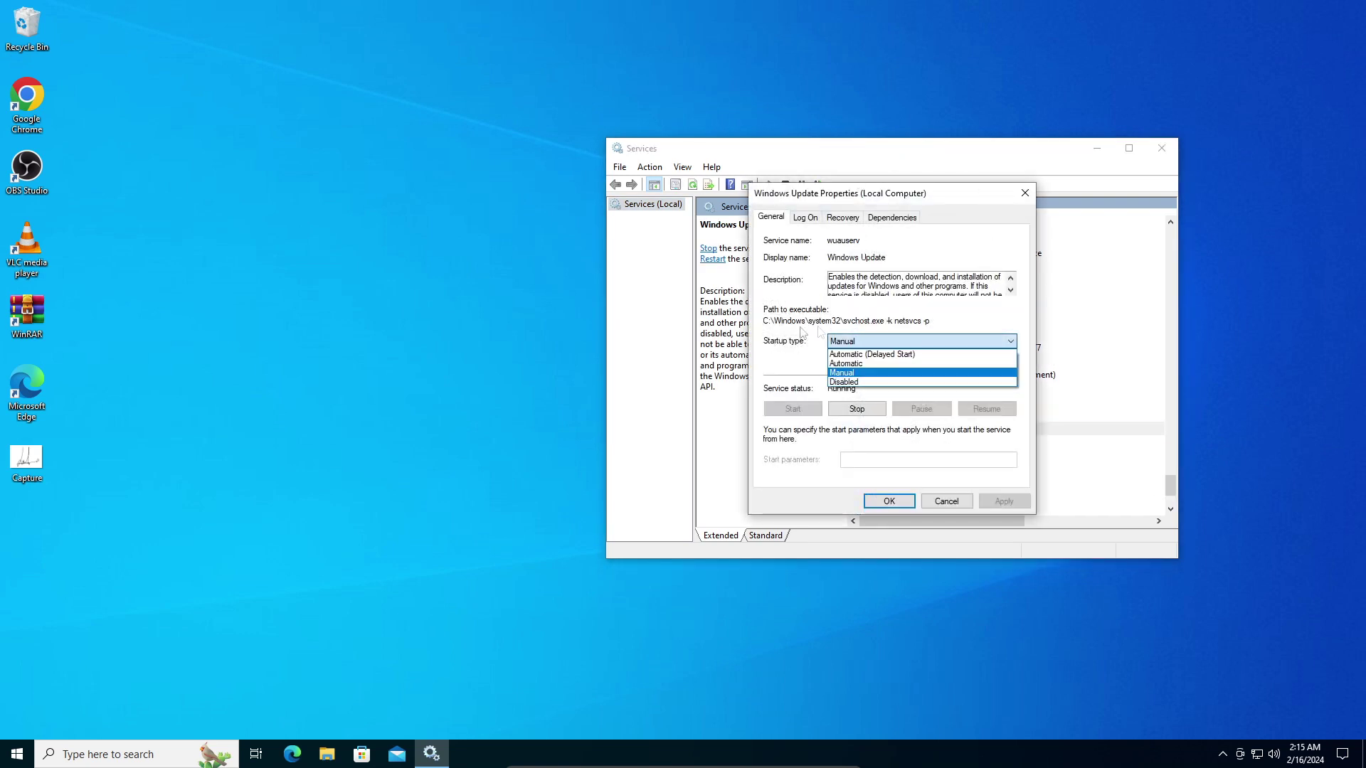
left_click(882, 383)
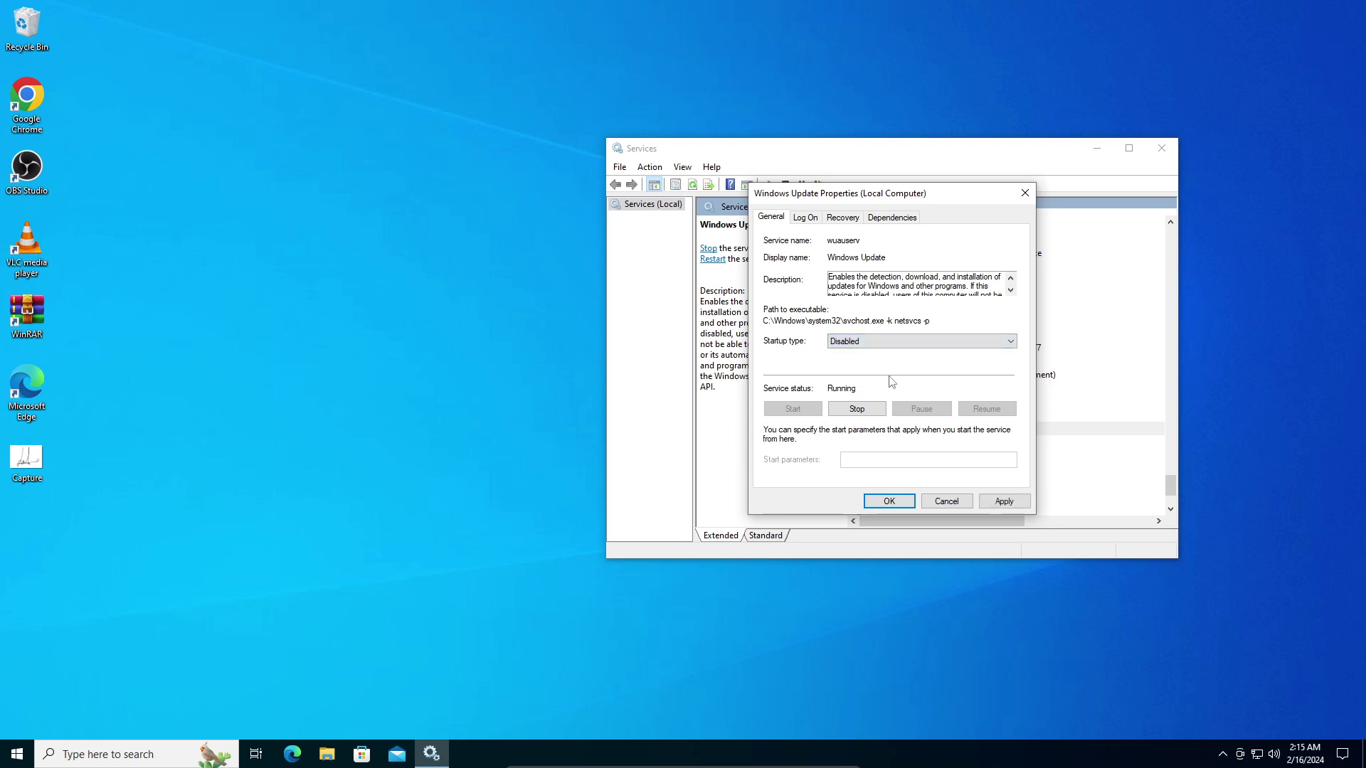
left_click(1005, 502)
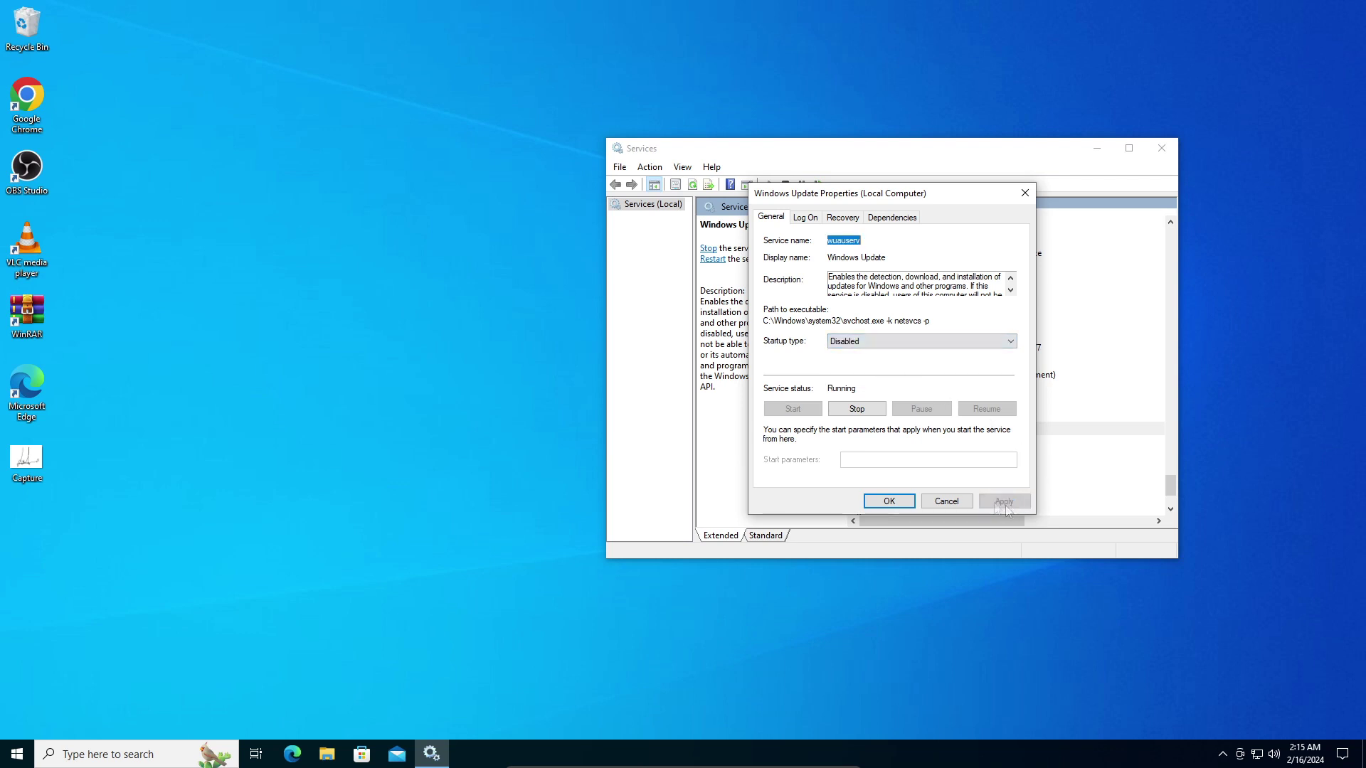
left_click(889, 501)
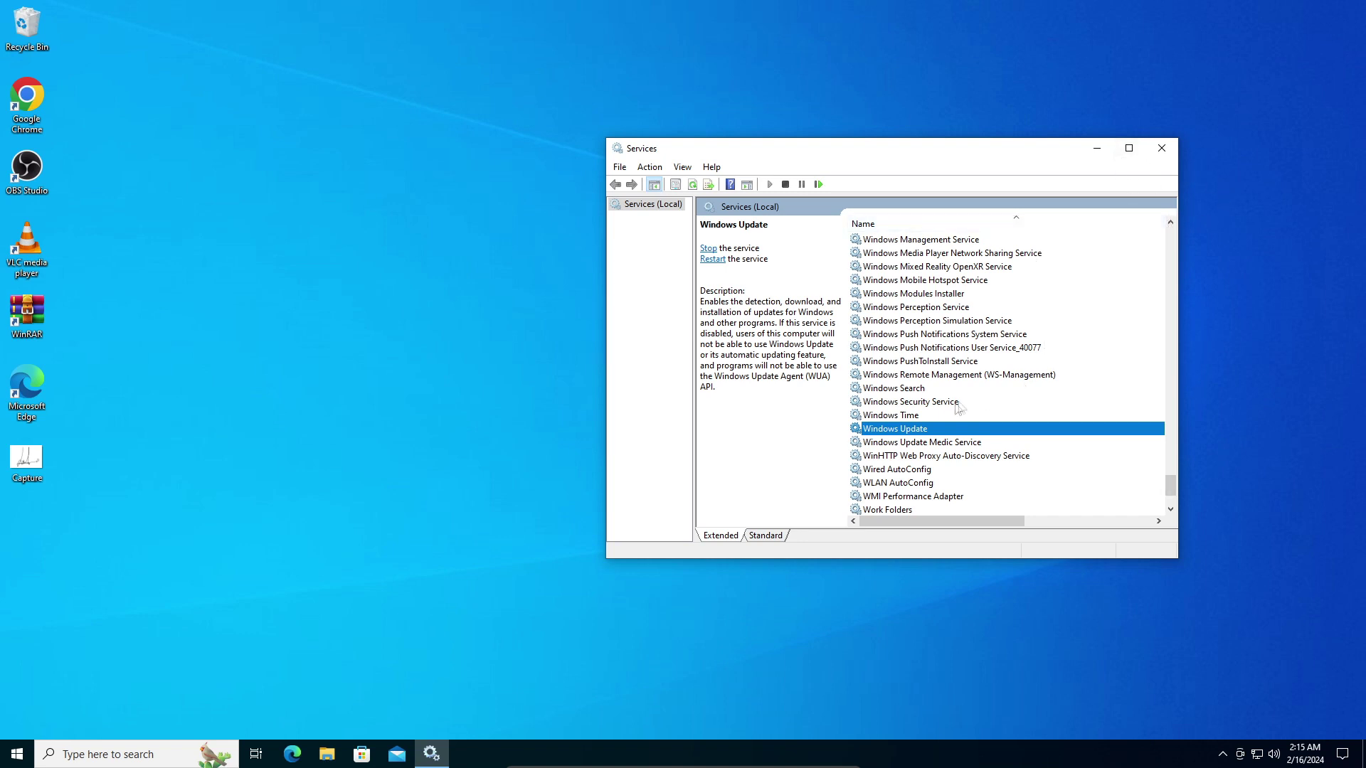
- Switch Windows Update back to Automatic startup, apply it, and close Services
double_click(931, 432)
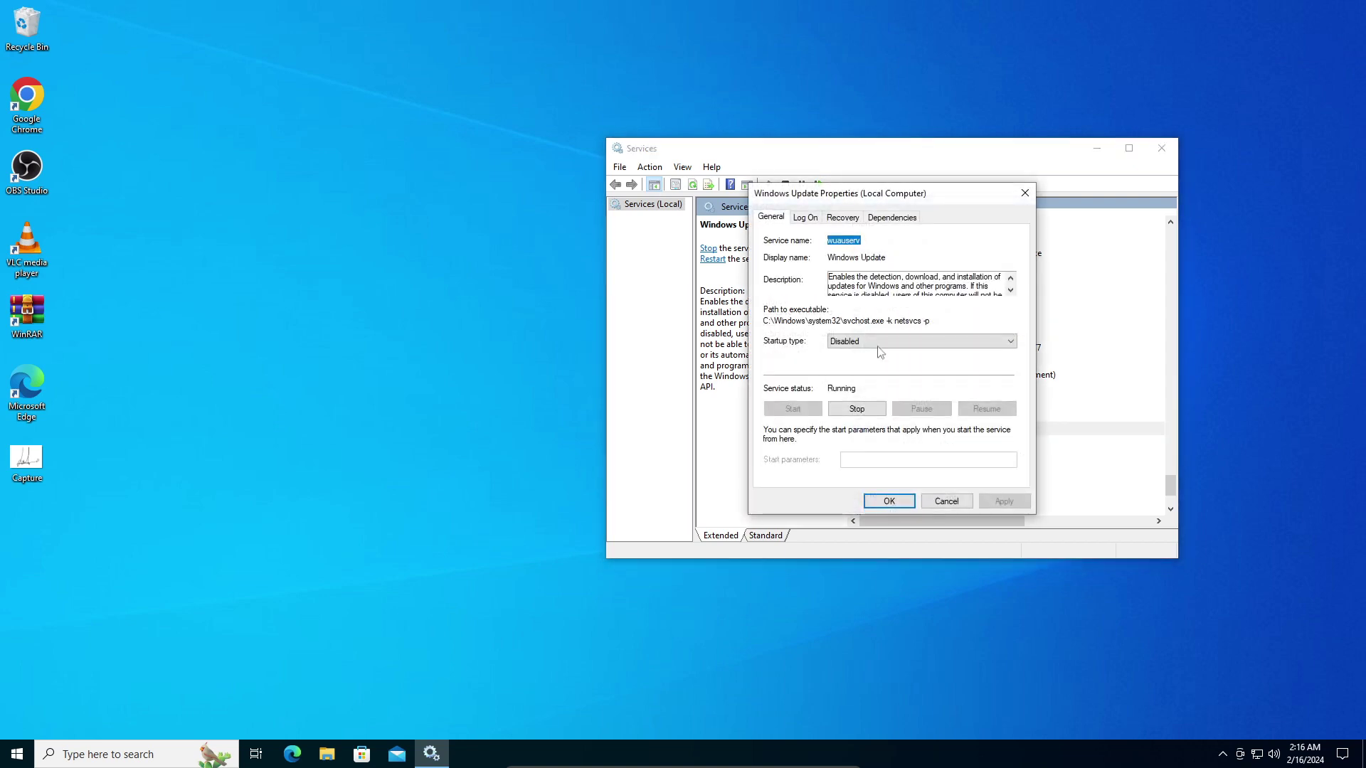
left_click(923, 343)
left_click(868, 365)
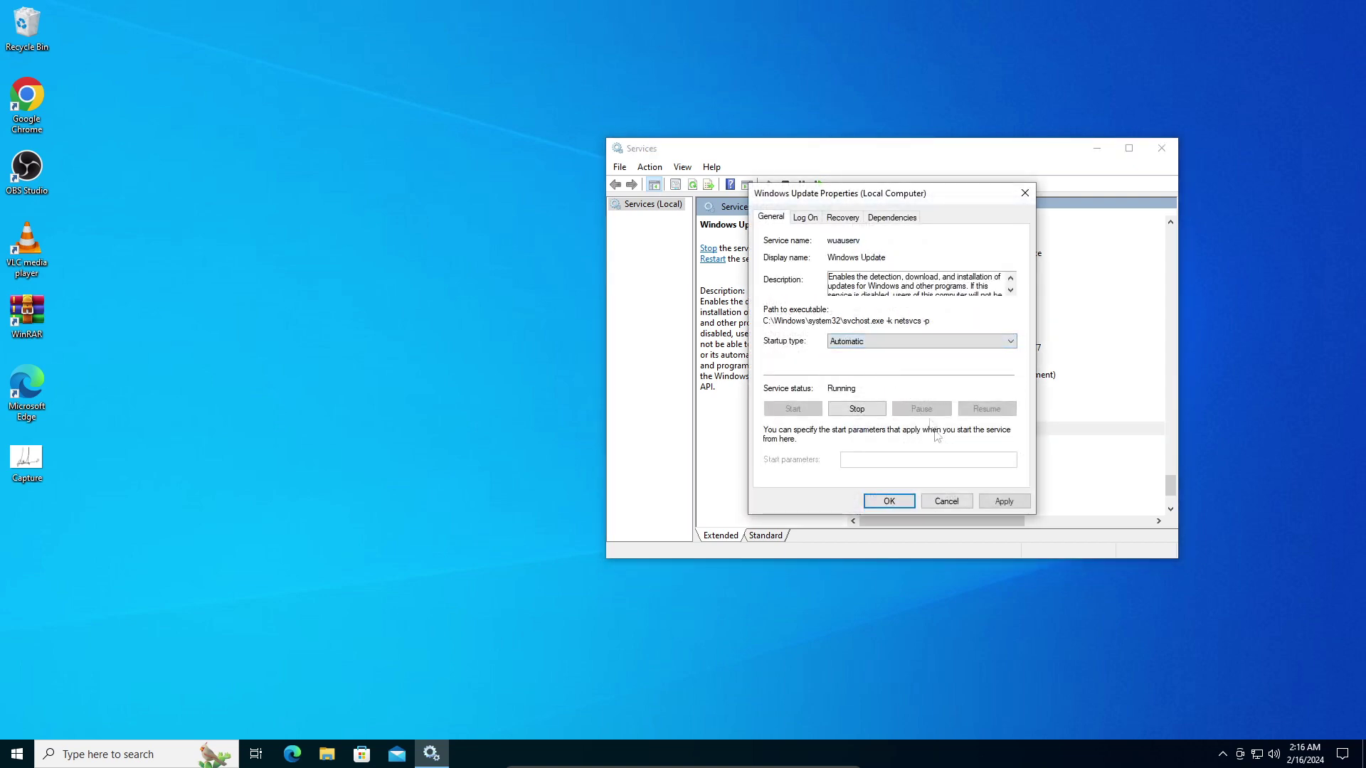
left_click(1004, 501)
left_click(888, 502)
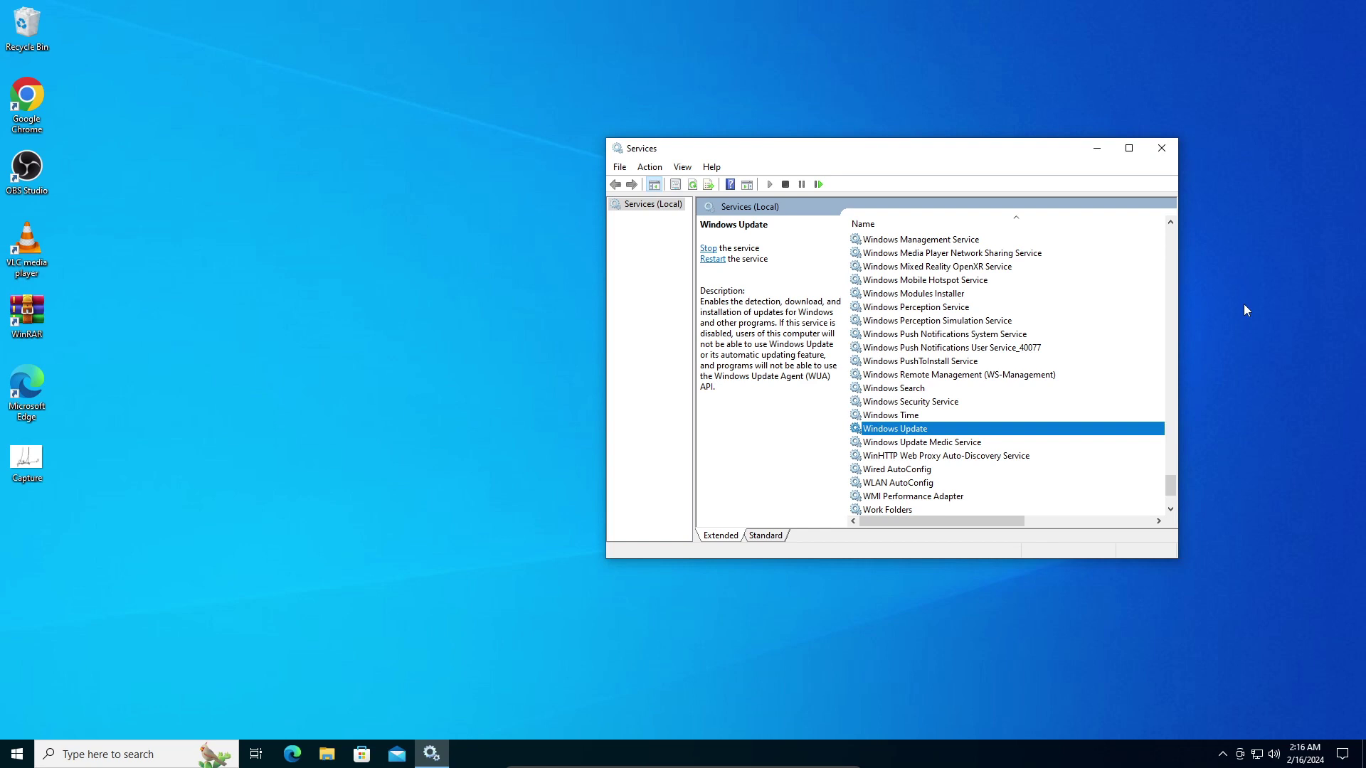
left_click(1161, 148)
- Refresh the empty desktop after the Services console closes
right_click(864, 166)
left_click(915, 213)
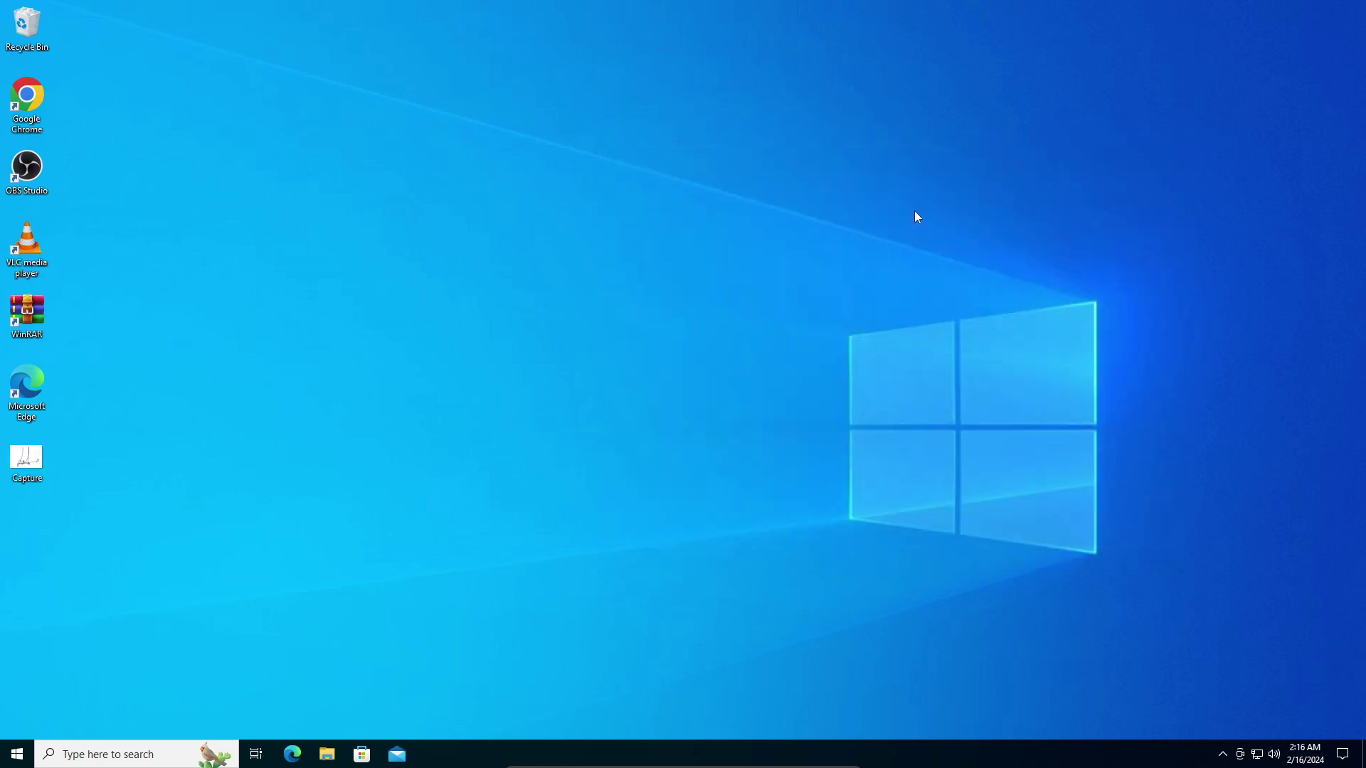